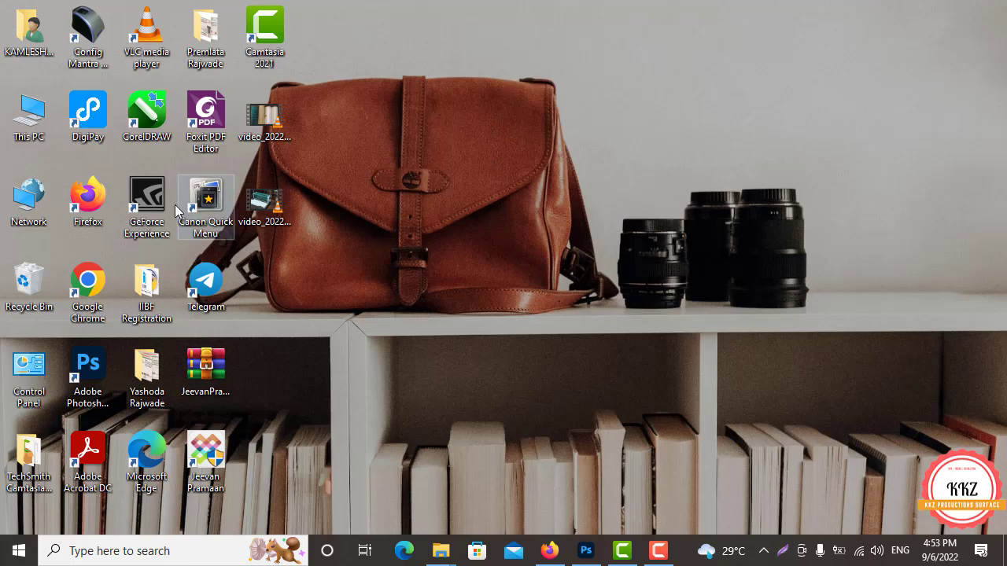
Open the Program Files folder on Local Disk (C:) in File Explorer.
double_click(30, 116)
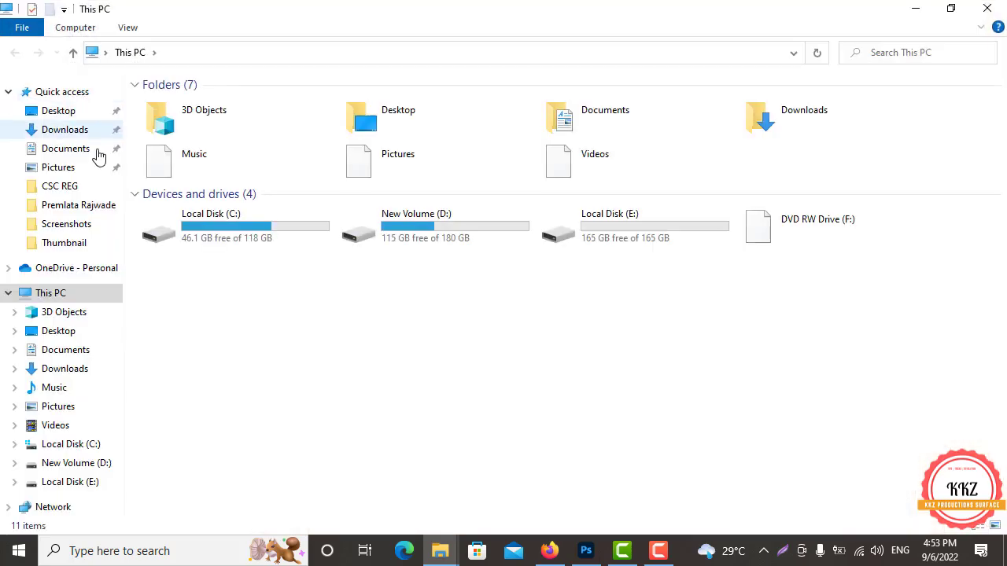
double_click(249, 231)
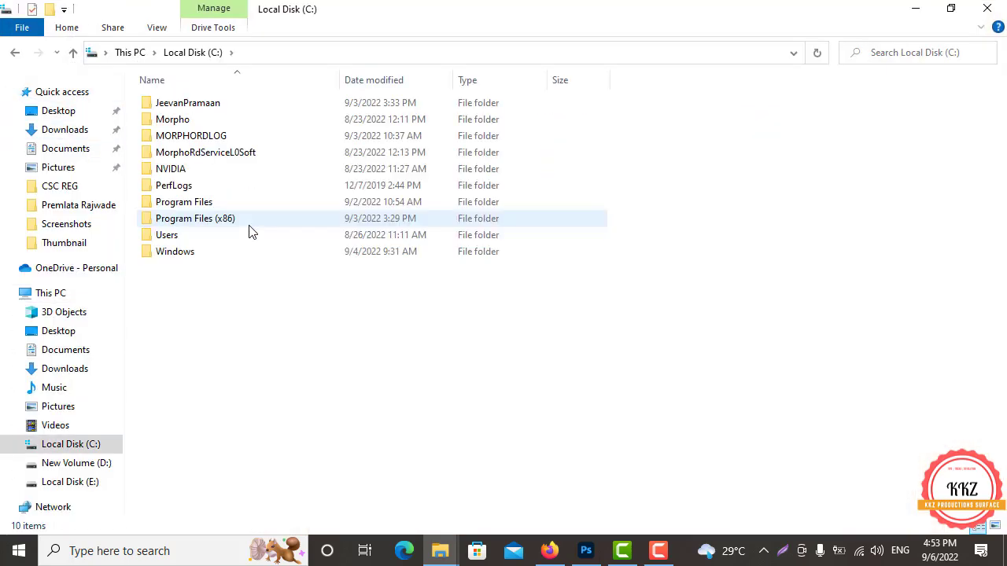
double_click(213, 203)
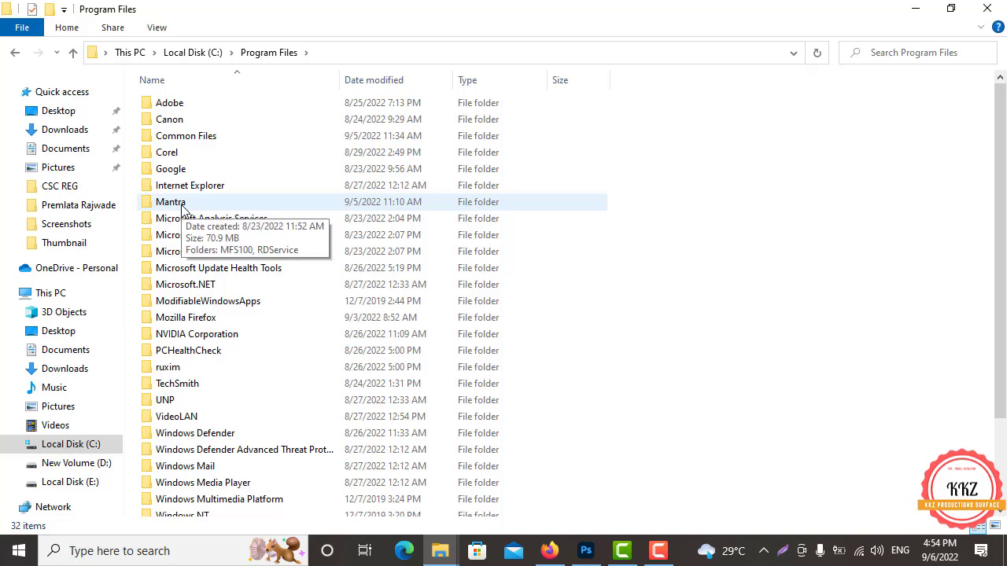
left_click(915, 8)
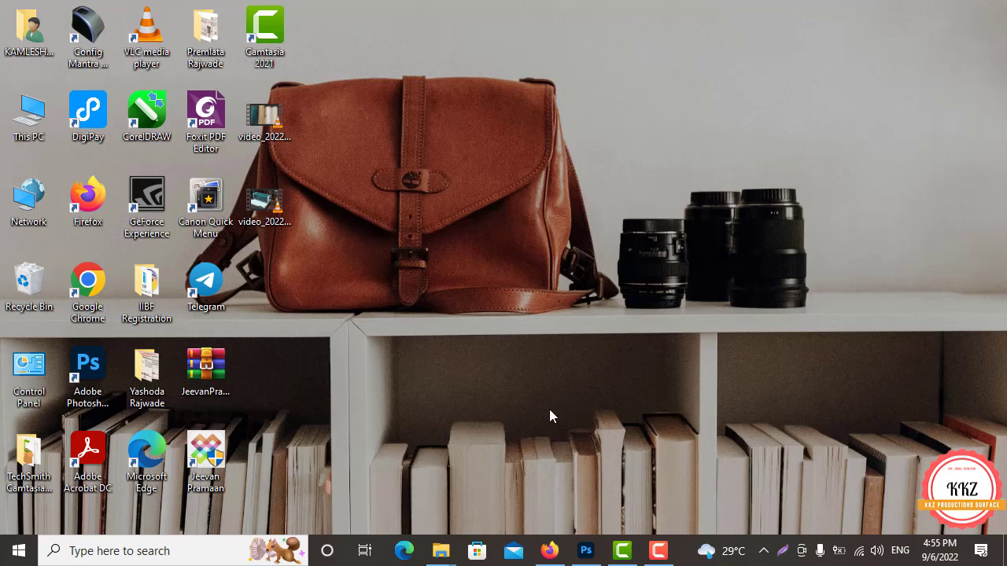
mouse_move(440, 551)
left_click(595, 492)
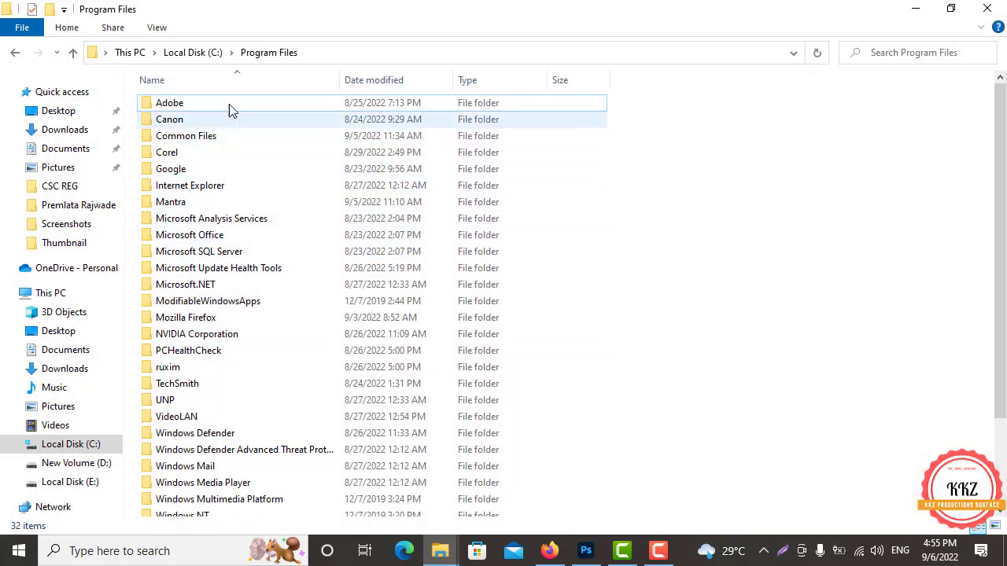
Navigate through the Mantra, MFS100 and Driver folders and open the MFS100Test folder.
double_click(193, 207)
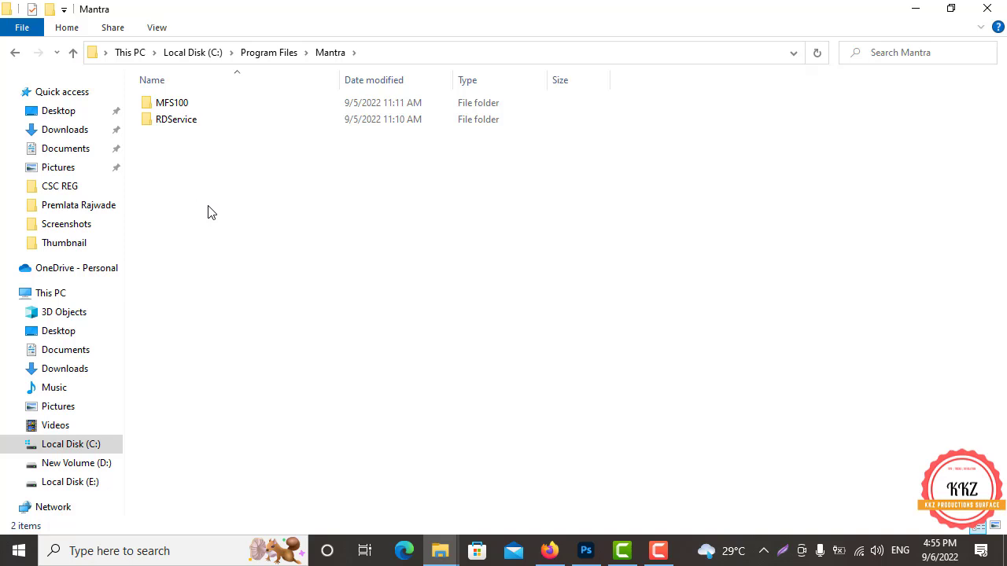
double_click(187, 106)
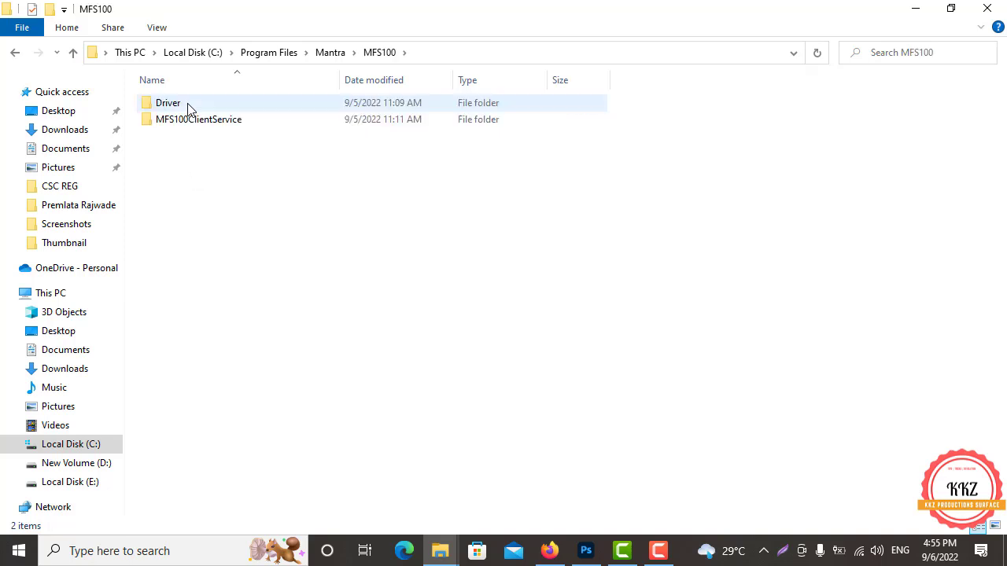
double_click(196, 108)
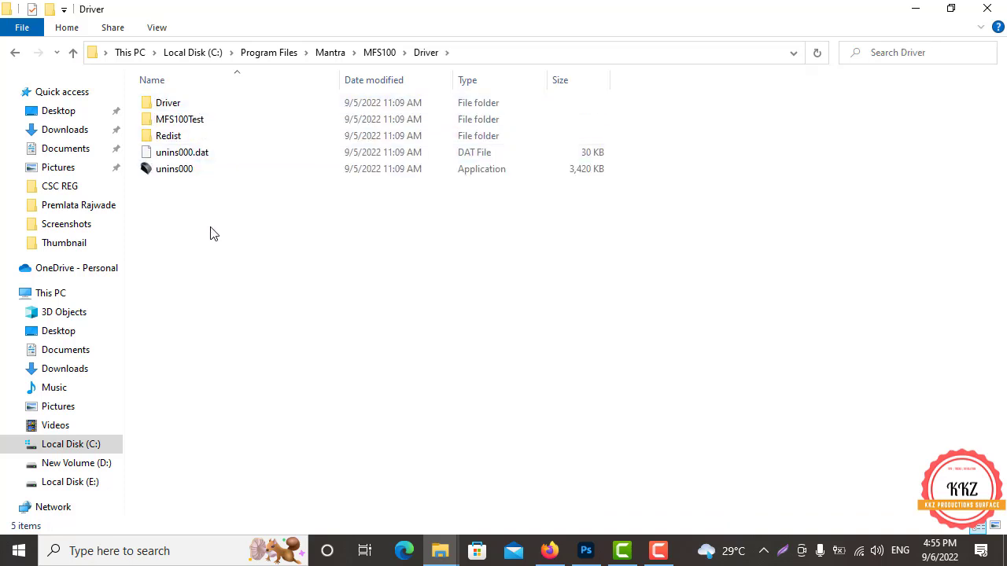
double_click(202, 124)
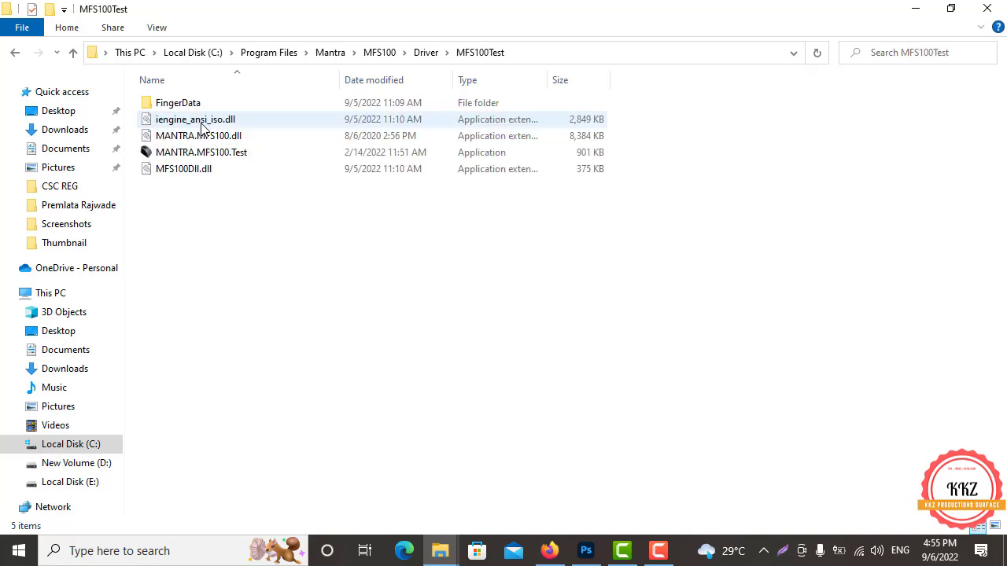
left_click(18, 52)
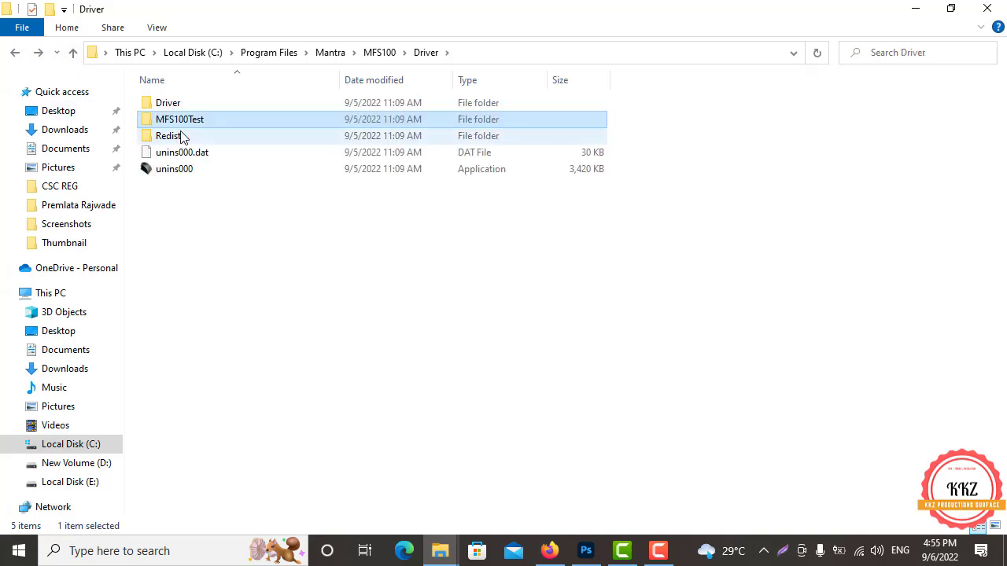
mouse_move(201, 128)
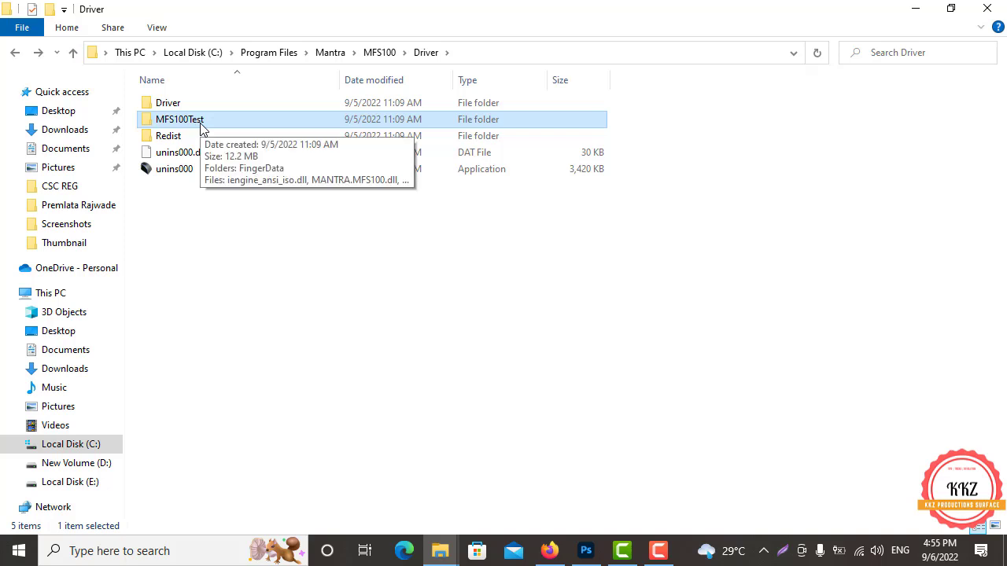
double_click(202, 125)
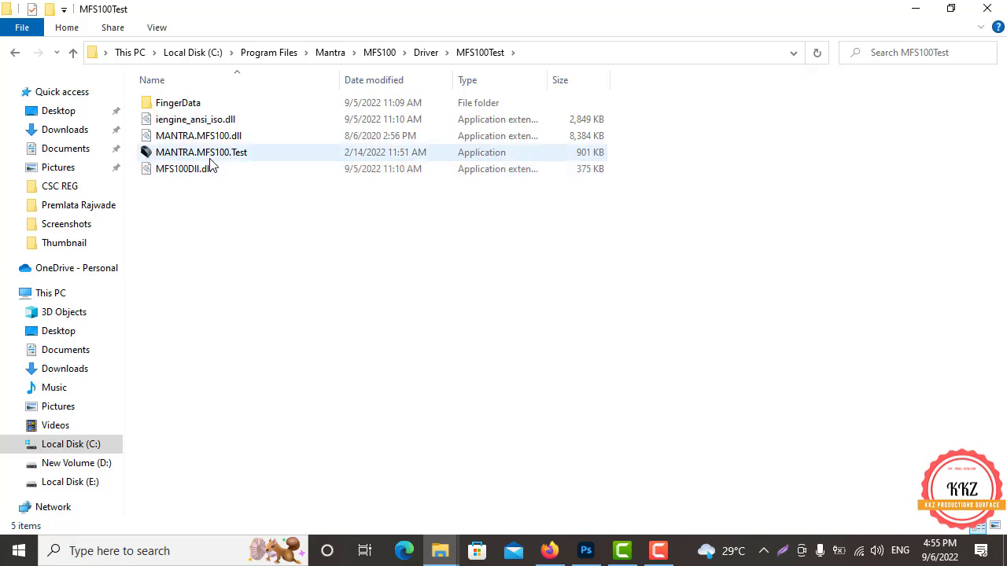
Initialize the fingerprint scanner in the MANTRA.MFS100.Test application and capture a fingerprint, dismissing any error dialog.
mouse_move(166, 170)
double_click(235, 158)
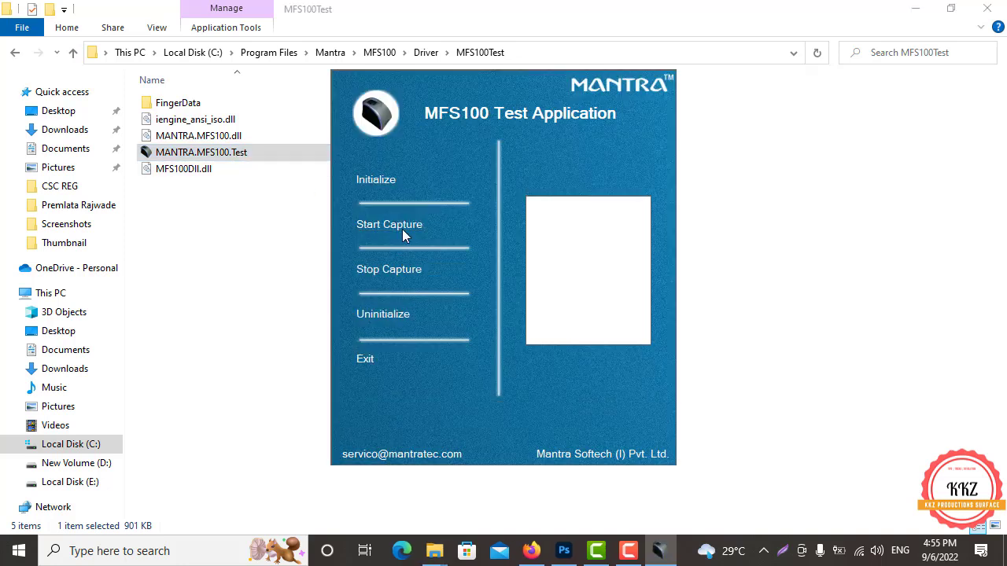
left_click(415, 180)
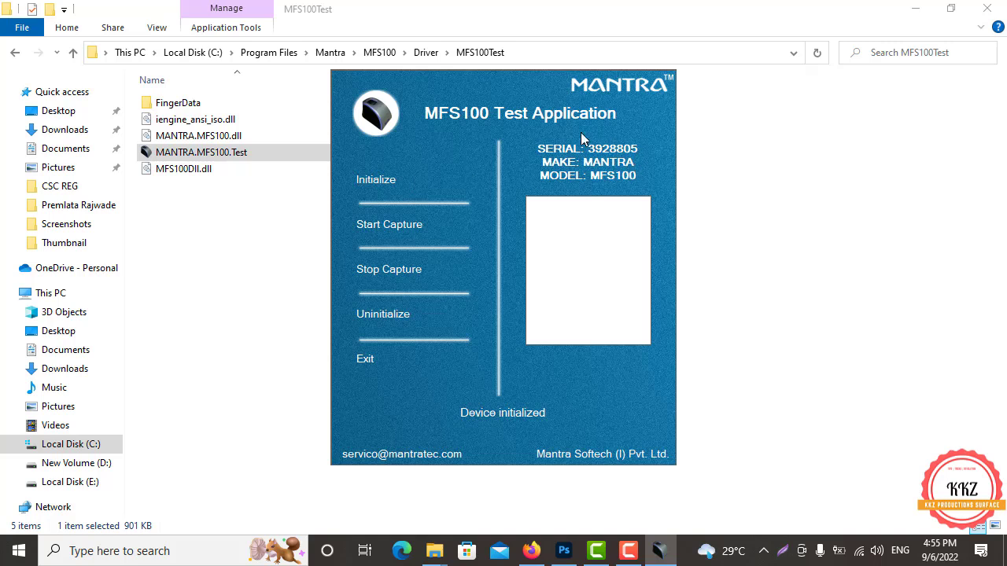
left_click(385, 234)
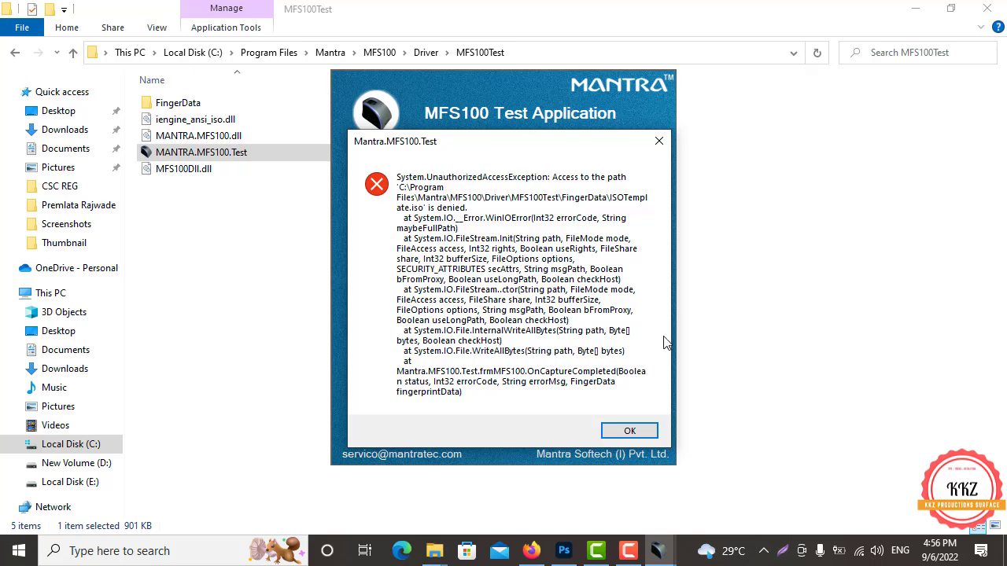
left_click(629, 431)
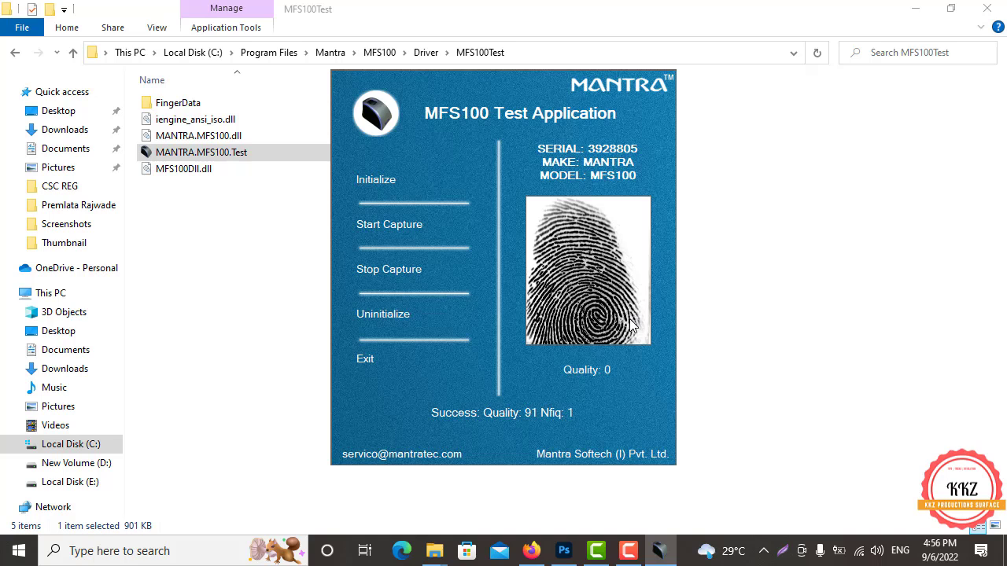
Take an area screenshot of the fingerprint image, about 159x189 pixels, and save it to the Desktop as a JPEG named Finger.
left_click(768, 551)
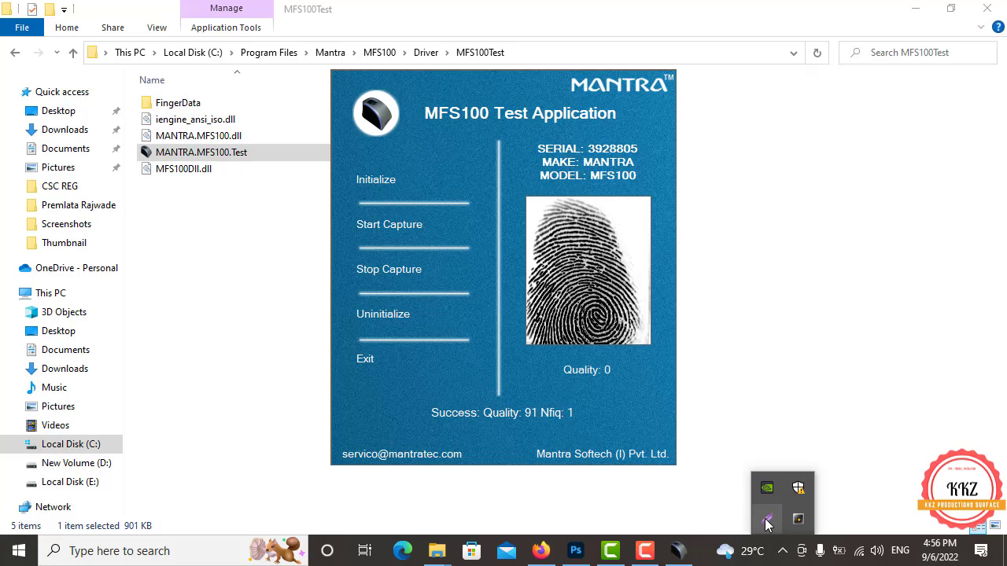
left_click(767, 521)
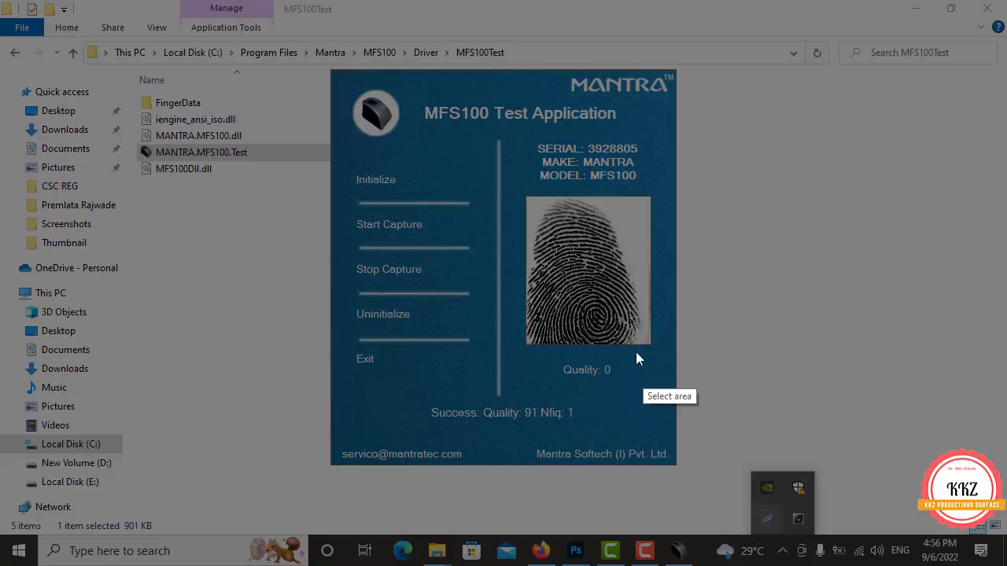
mouse_move(525, 196)
left_mouse_down()
mouse_move(592, 313)
mouse_move(650, 343)
left_mouse_up()
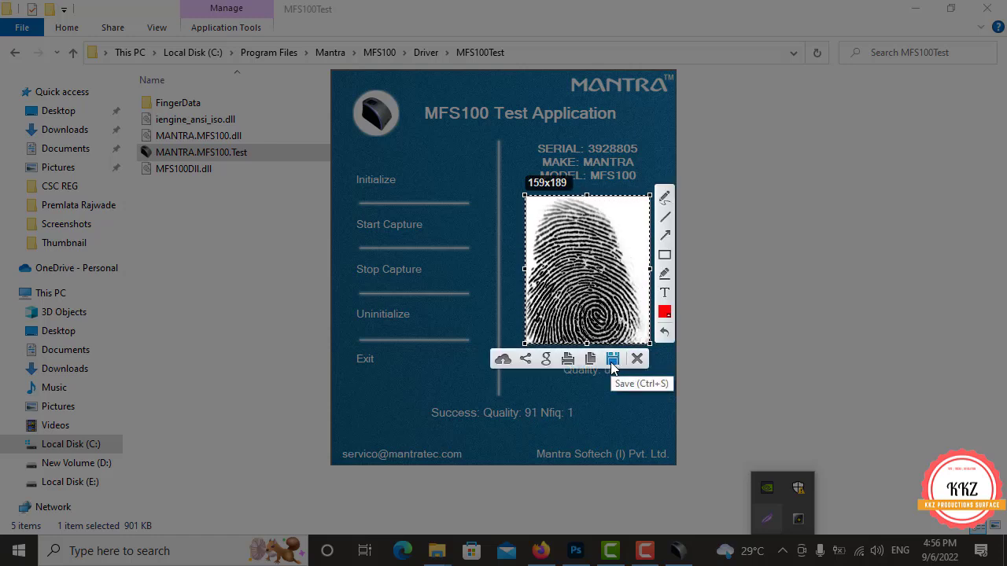
left_click(612, 359)
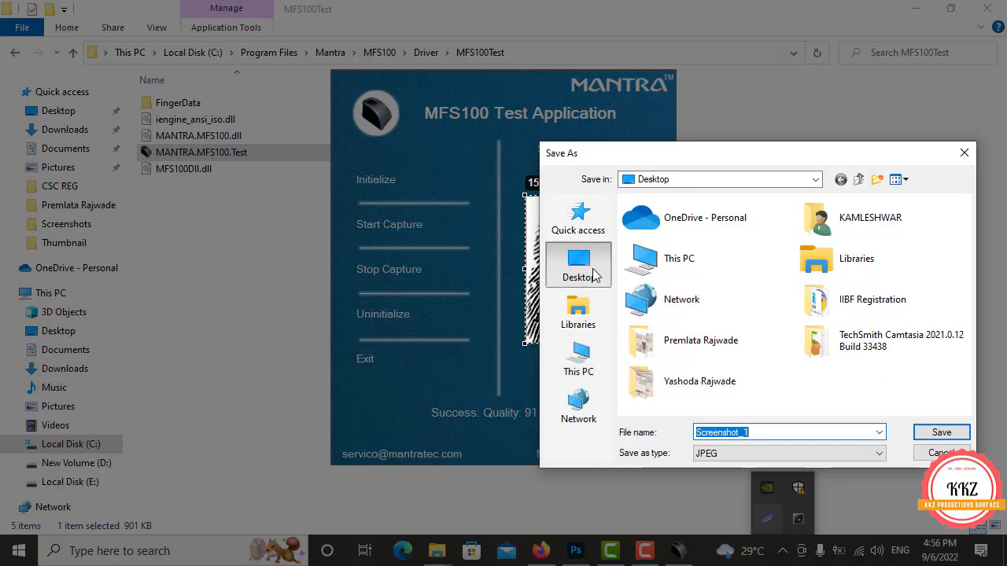
type("Finge")
type("r")
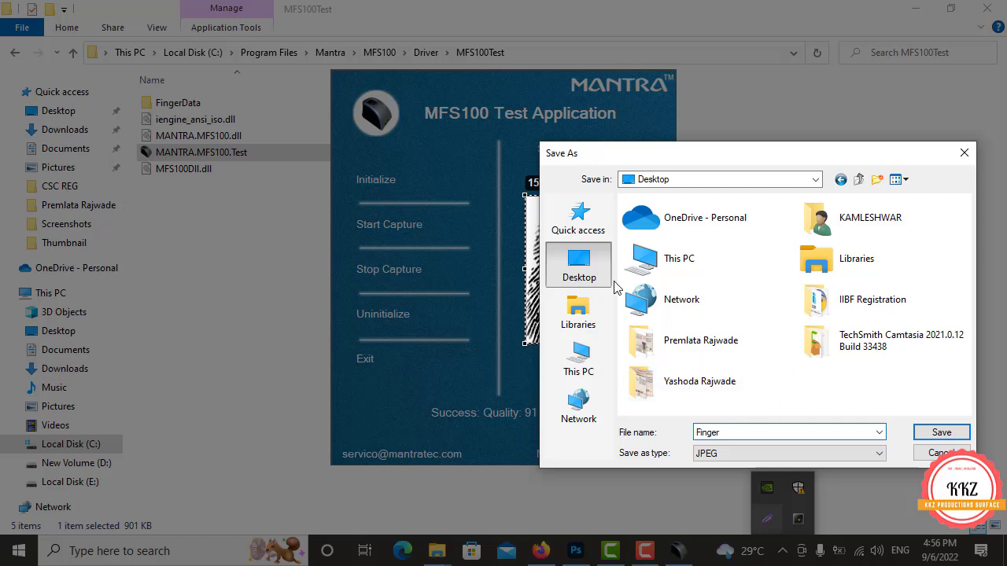
left_click(942, 435)
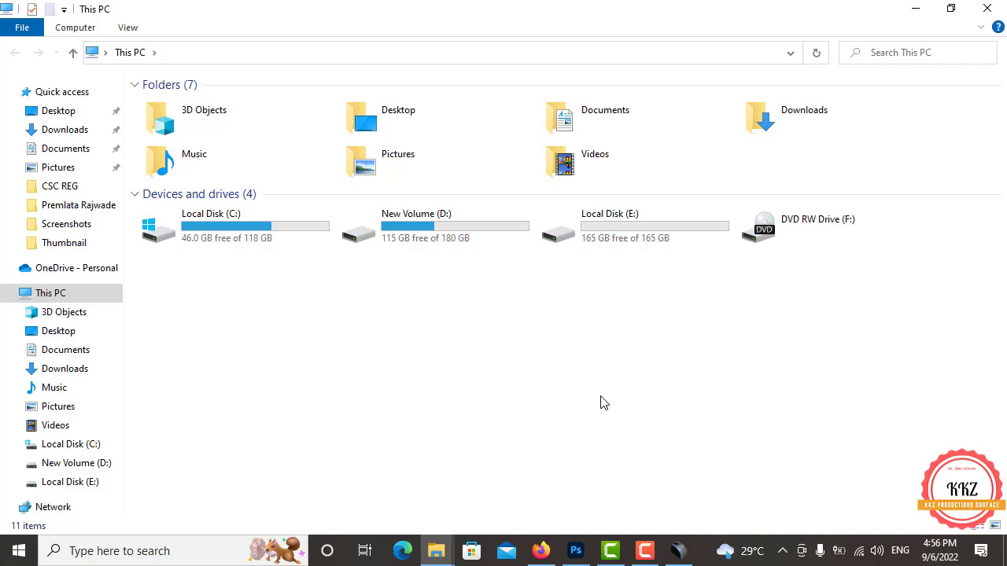
Exit the MFS100 Test Application and minimize the open Explorer windows to show the desktop.
left_click(915, 9)
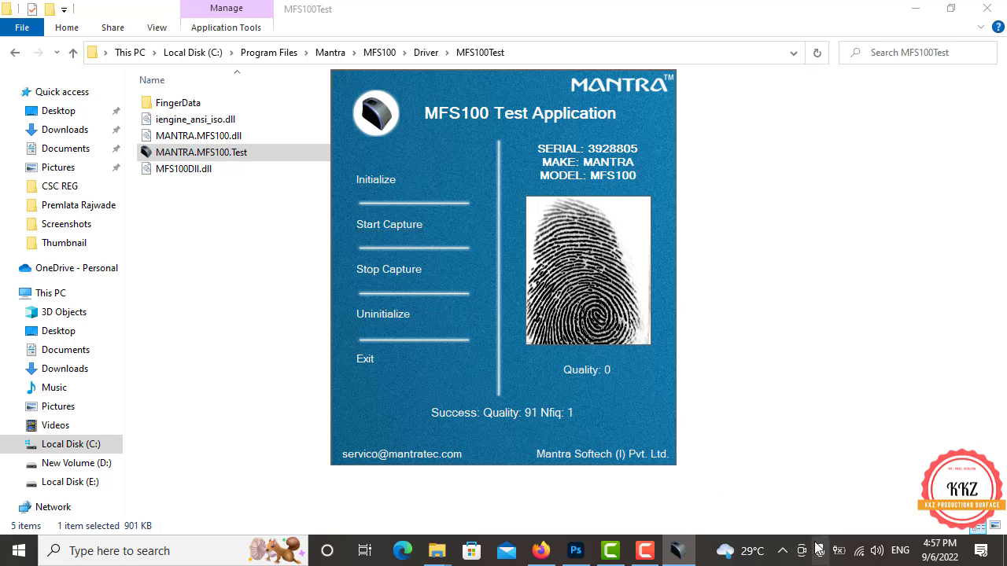
left_click(783, 551)
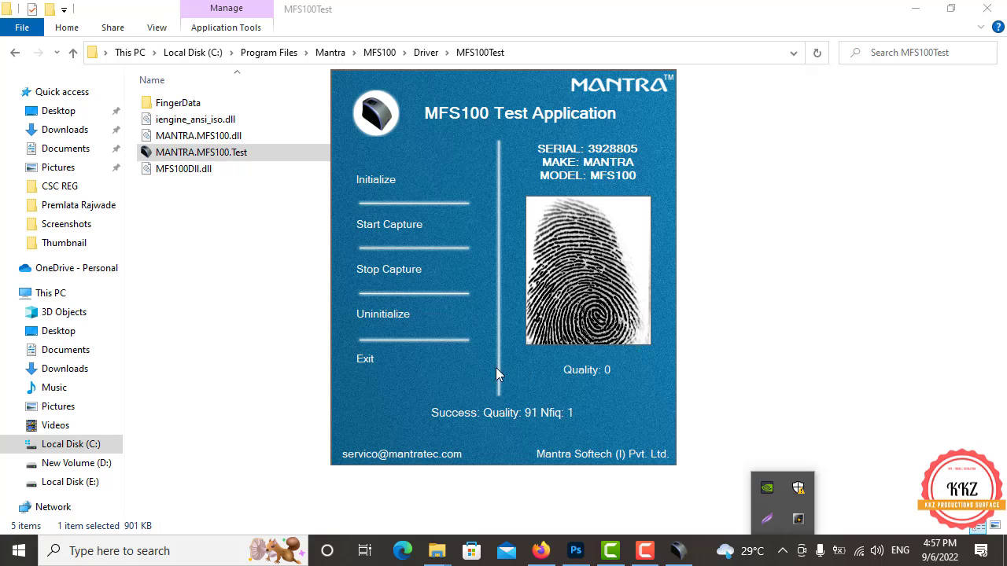
left_click(365, 360)
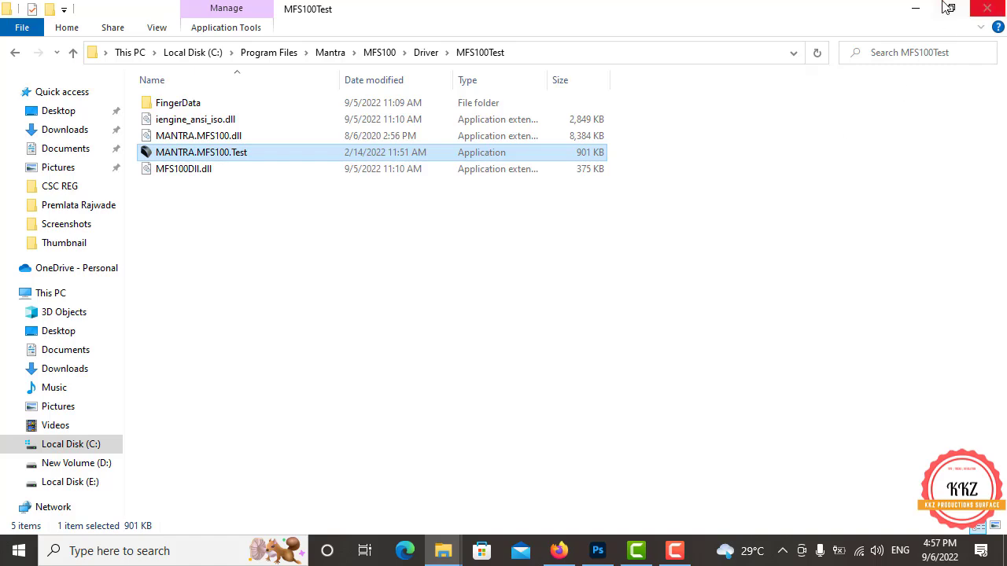
left_click(908, 12)
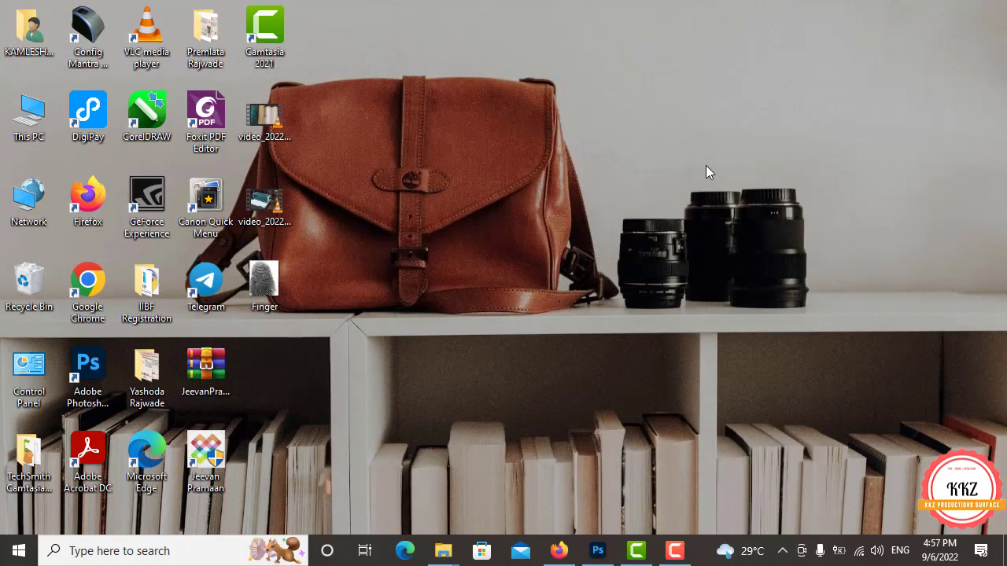
Check the properties of the Finger file on the desktop and view the image, closing both windows.
left_click(272, 290)
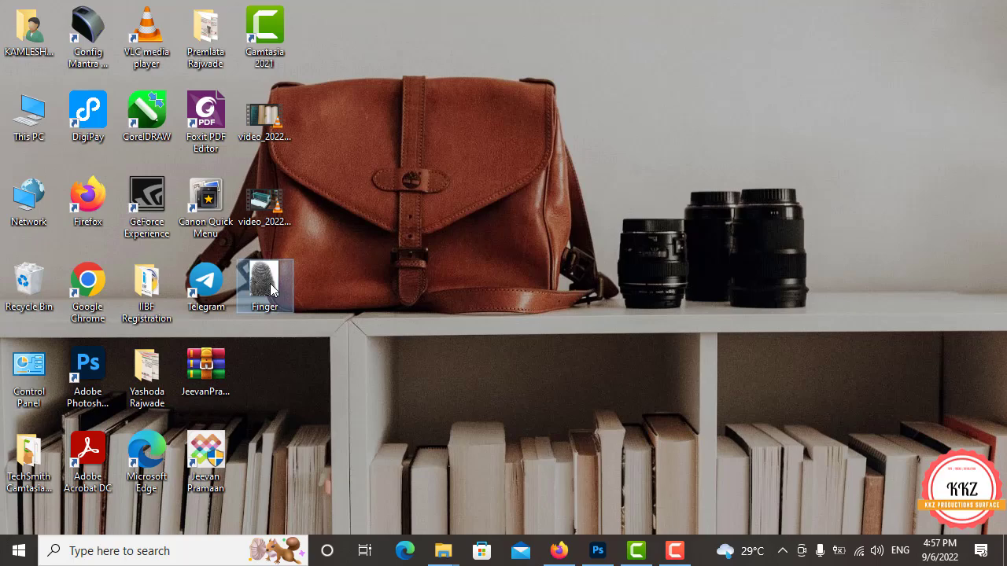
right_click(272, 289)
left_click(350, 527)
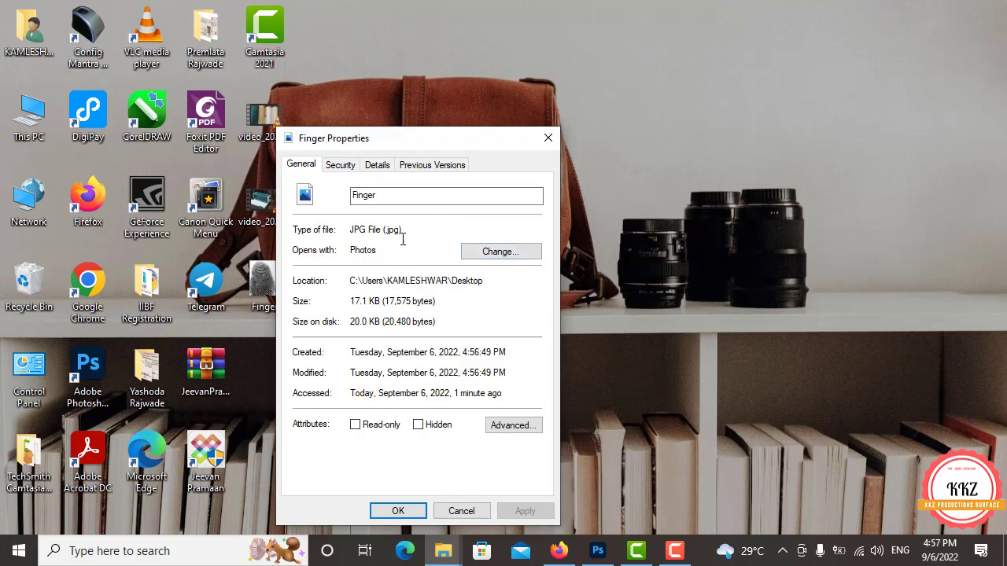
left_click(548, 138)
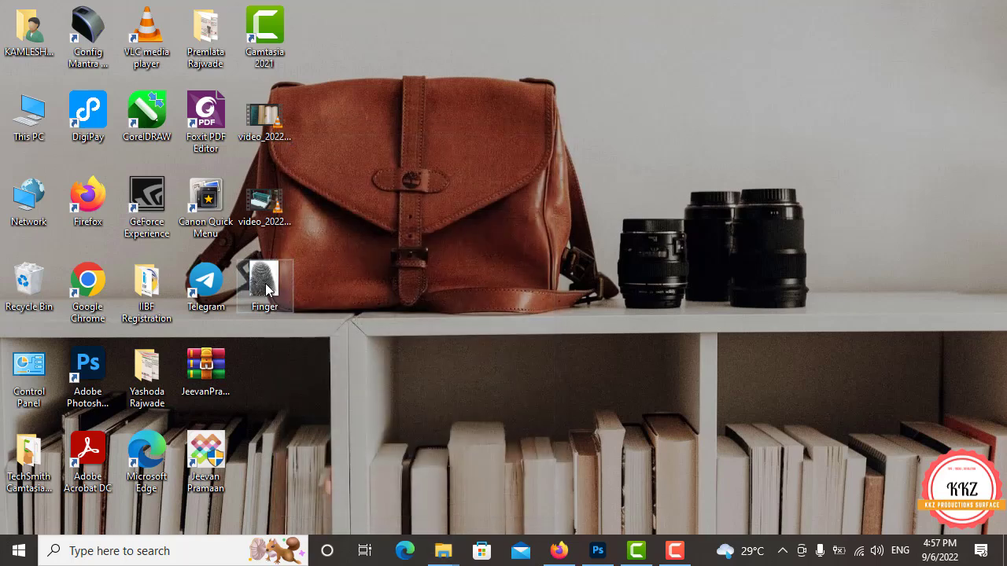
double_click(266, 289)
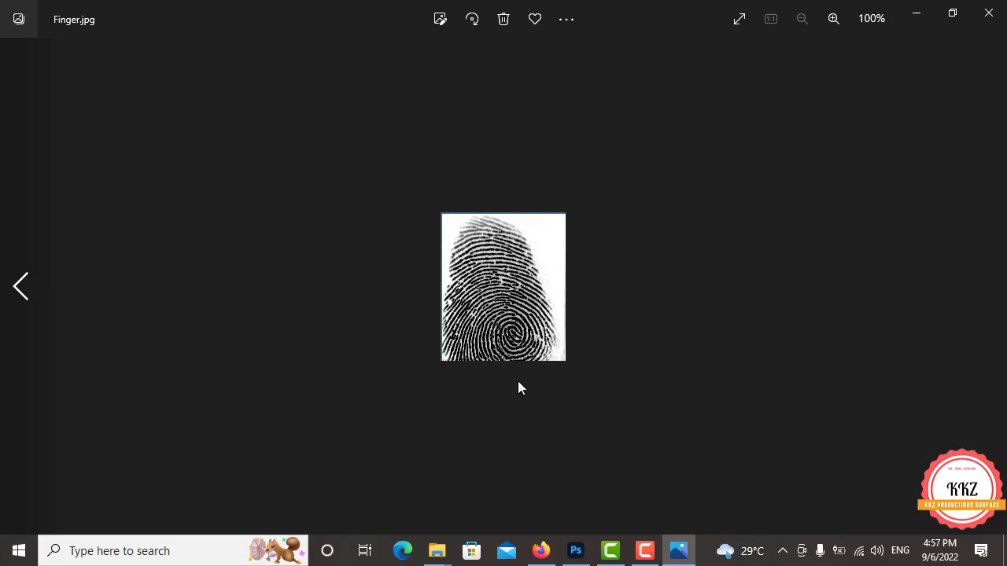
left_click(984, 17)
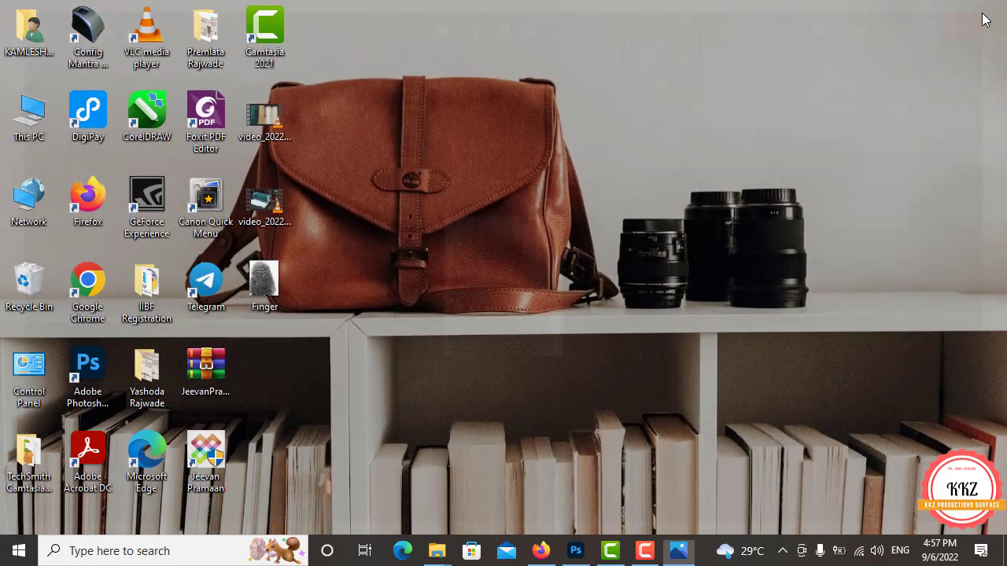
Examine the contents of the FingerData folder inside MFS100Test and close the Explorer window.
mouse_move(439, 549)
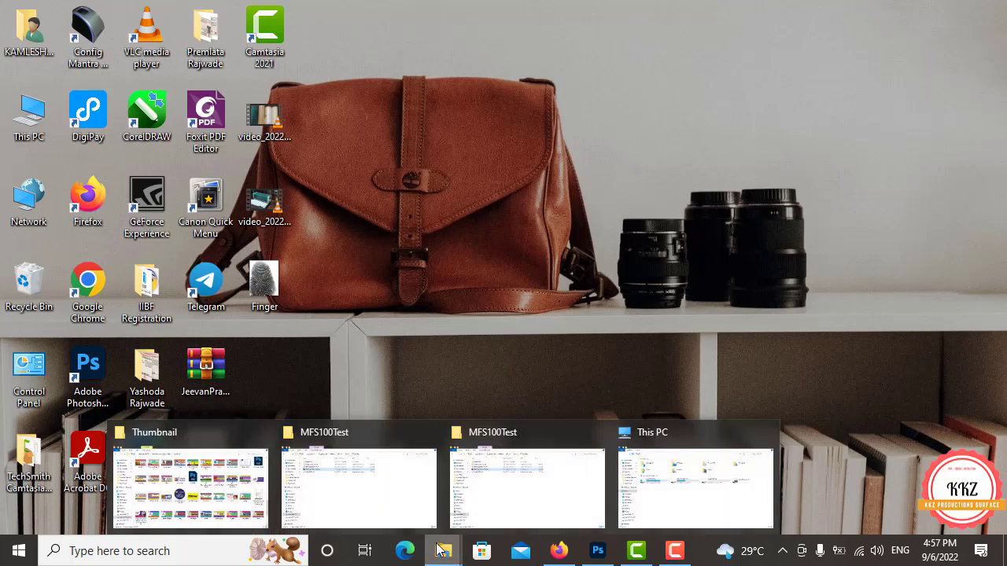
left_click(501, 481)
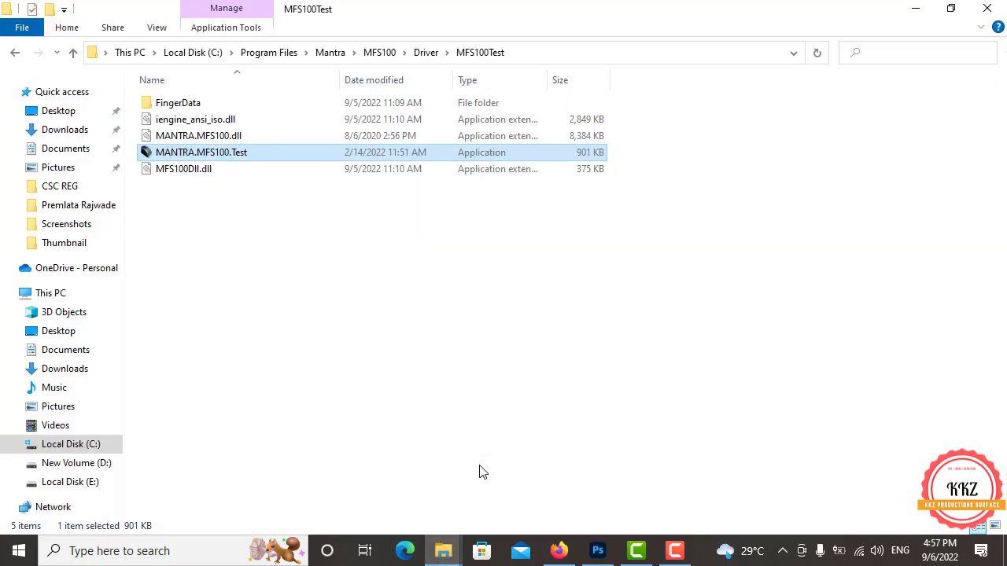
double_click(189, 110)
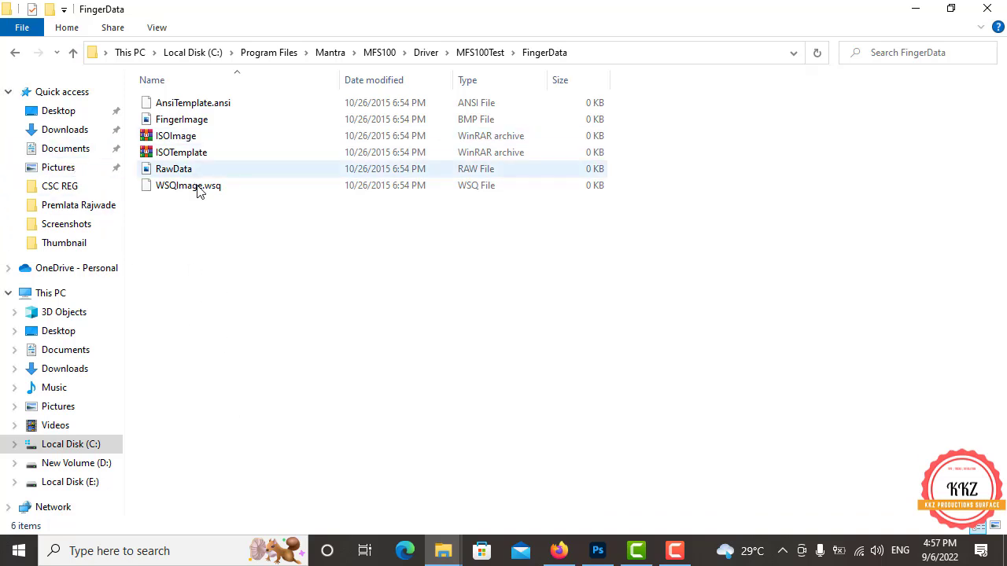
left_click(14, 54)
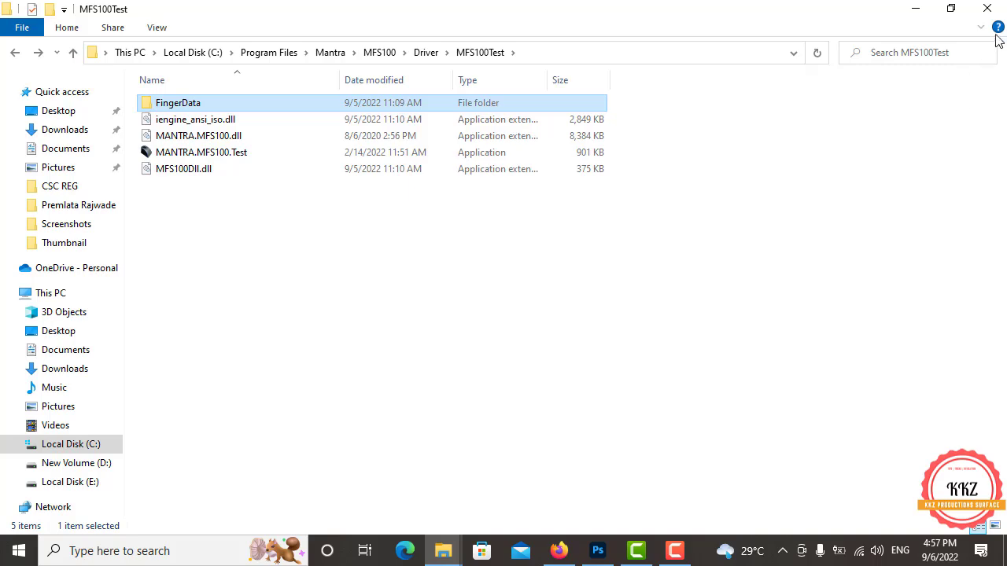
left_click(987, 8)
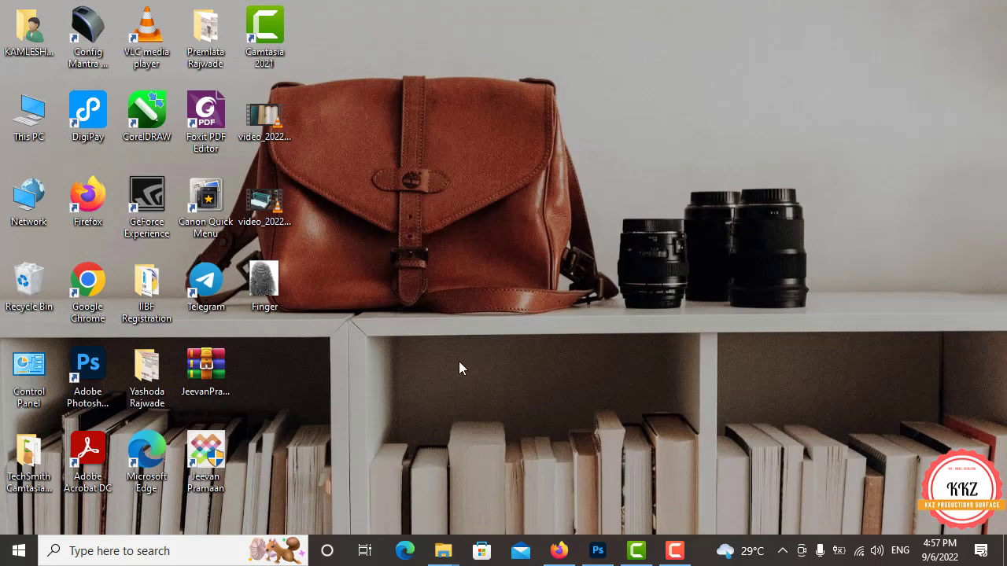